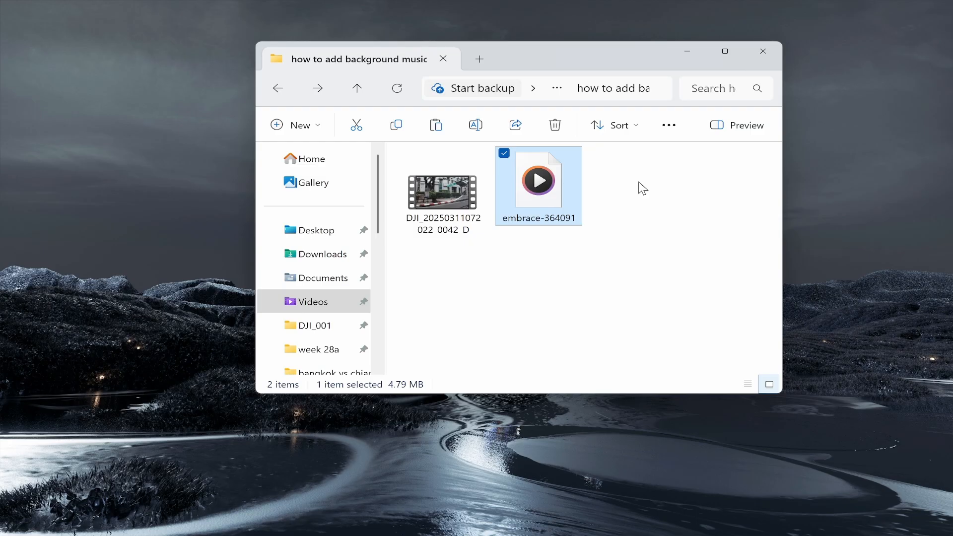
drag(622, 237, 457, 195)
click(583, 293)
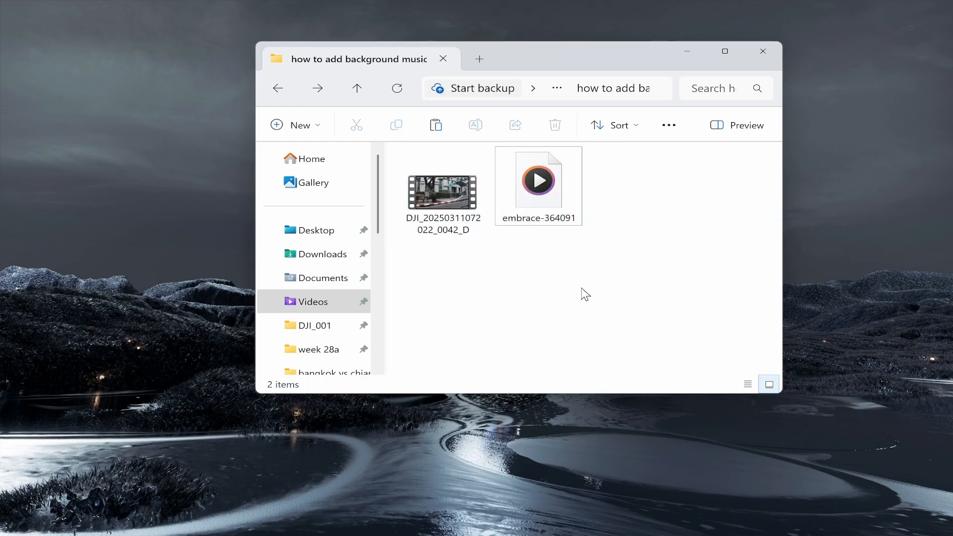
- Switch to Adobe Premiere Pro and create a new project named "exammple videasadasd"
mouse_move(630, 529)
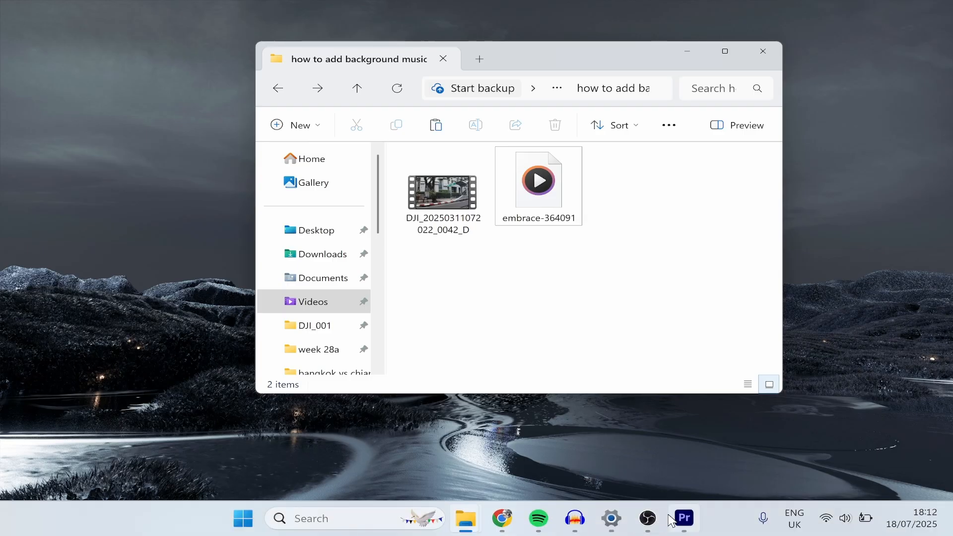
click(684, 518)
click(68, 139)
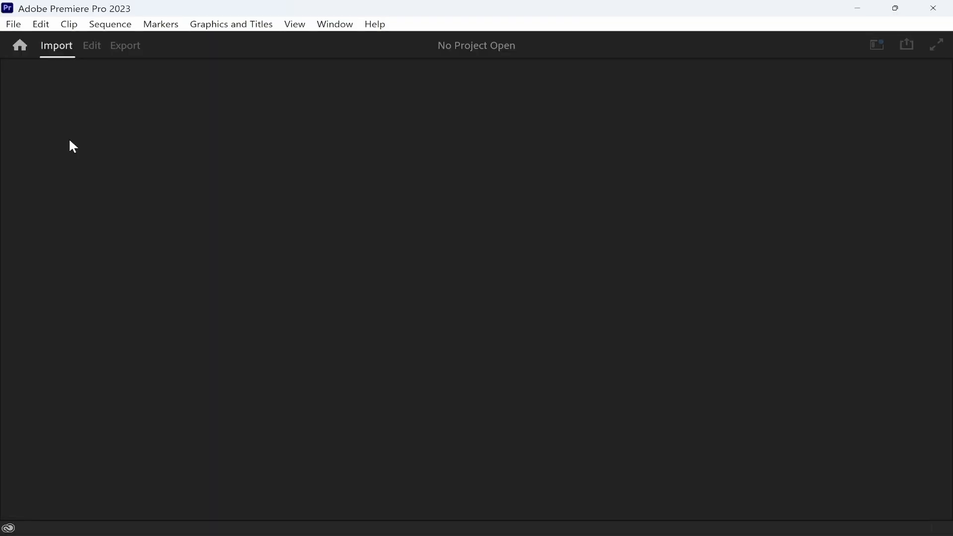
text(e)
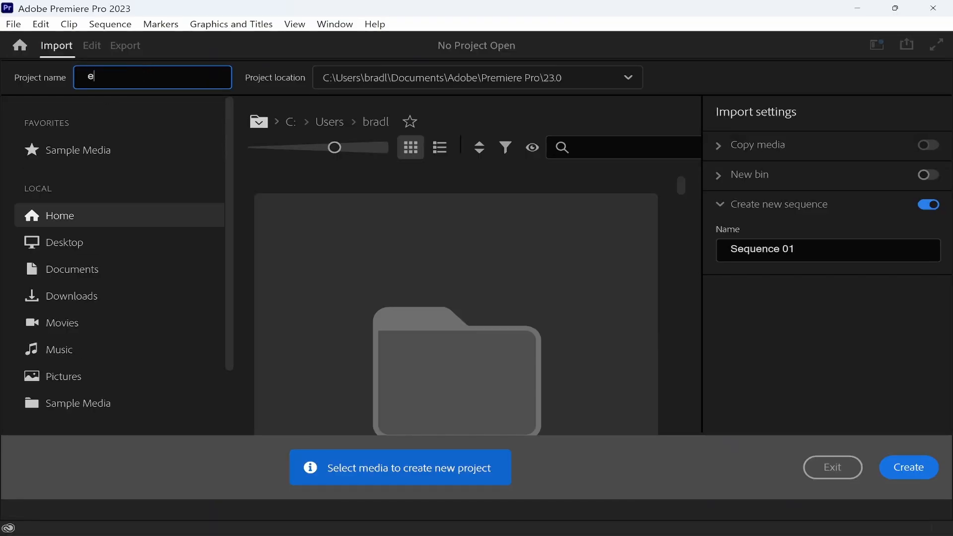
text(xammple videasadasd)
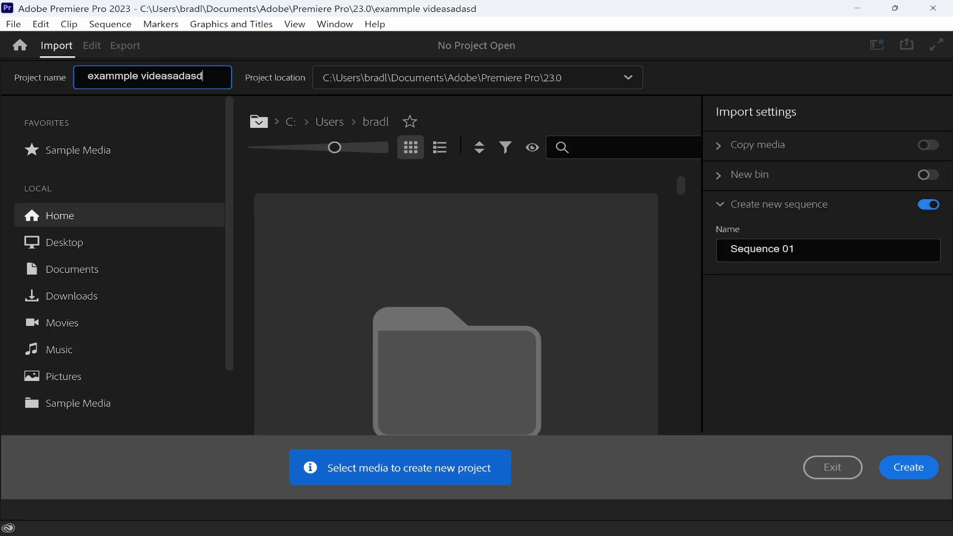
key(Return)
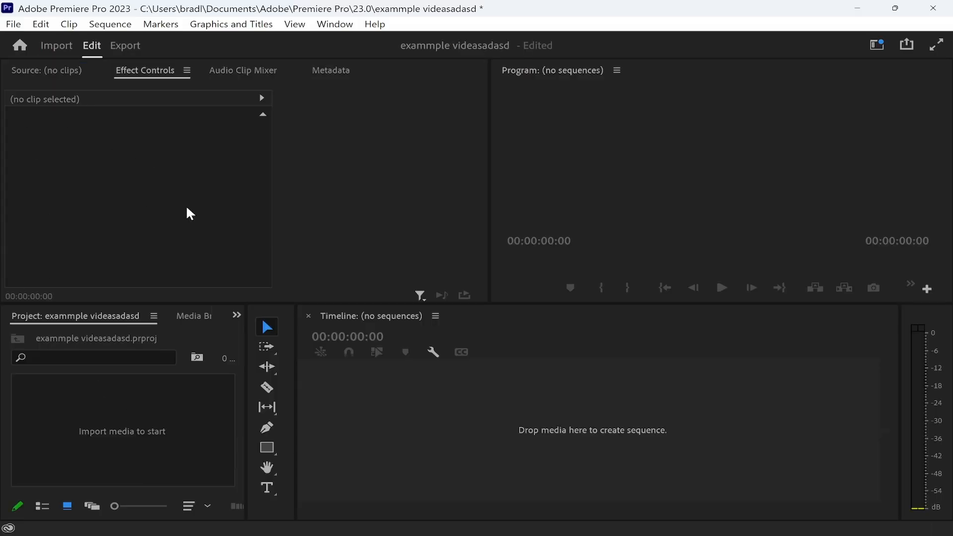
click(172, 387)
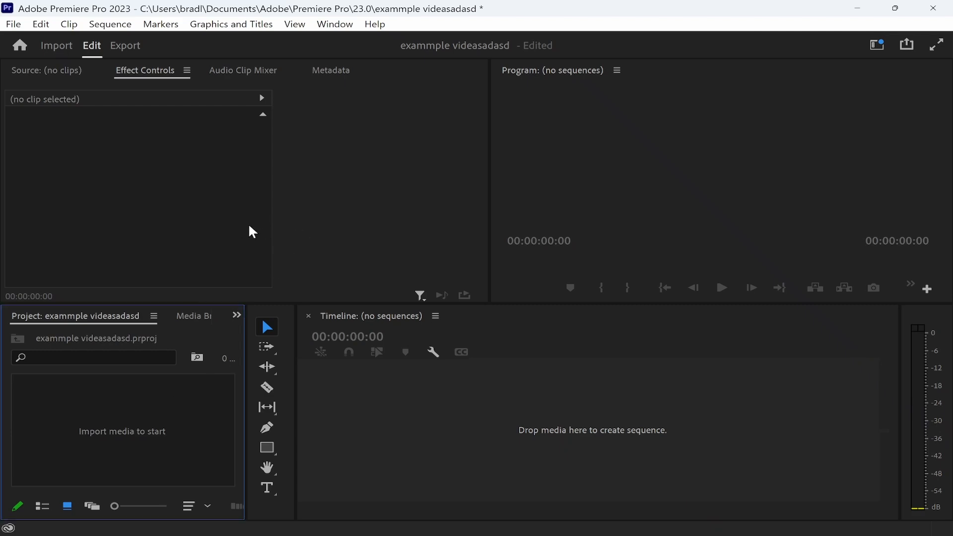
click(333, 24)
mouse_move(435, 23)
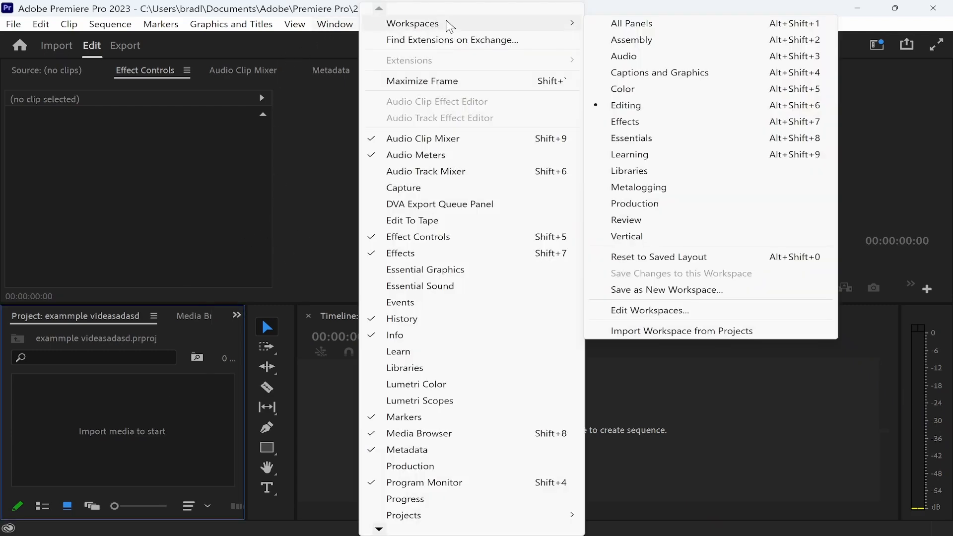
click(596, 7)
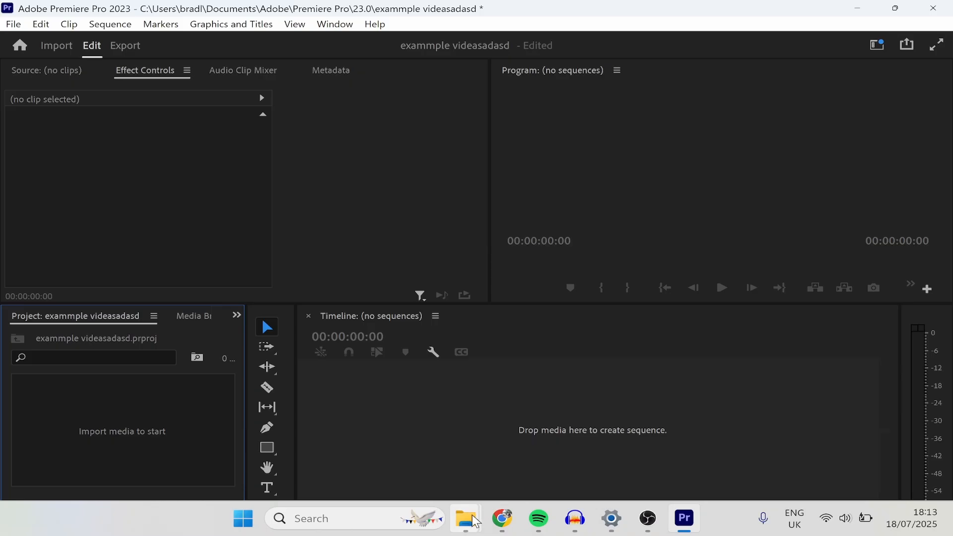
- Switch to the File Explorer folder holding the media and select both the DJI video and the embrace-364091 music file
mouse_move(466, 518)
mouse_move(405, 469)
click(330, 444)
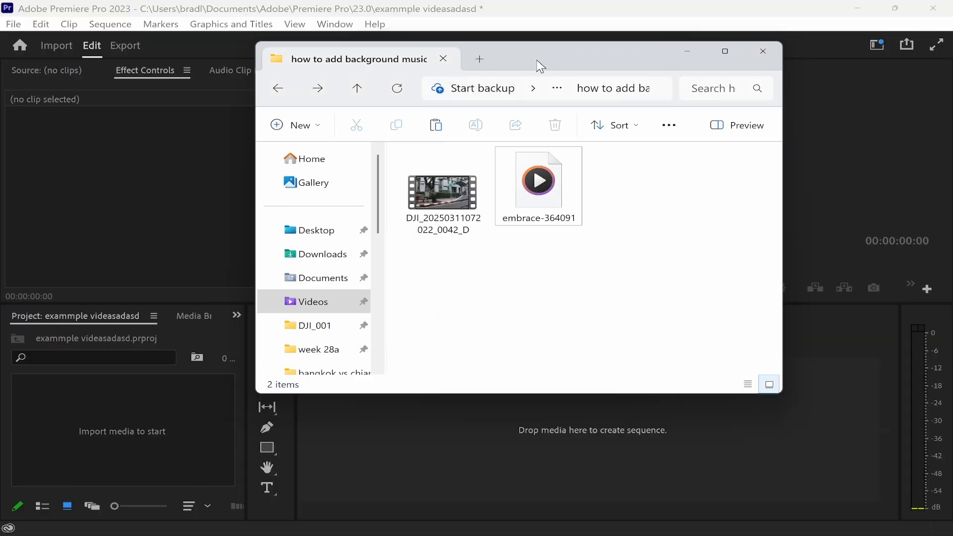
drag(537, 59, 579, 45)
click(451, 185)
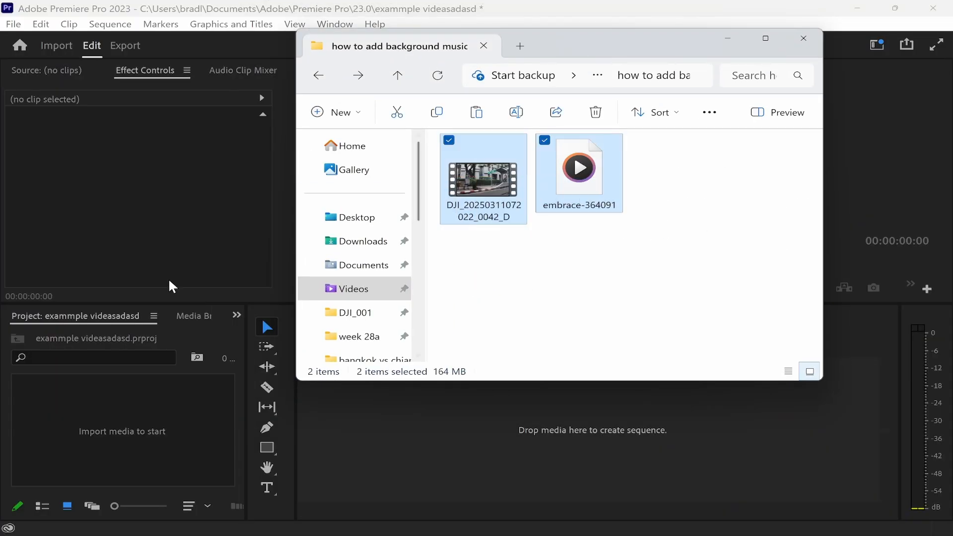
drag(575, 189, 525, 249)
- Bring the selected video and music files from the folder into the empty timeline as a new sequence
click(236, 315)
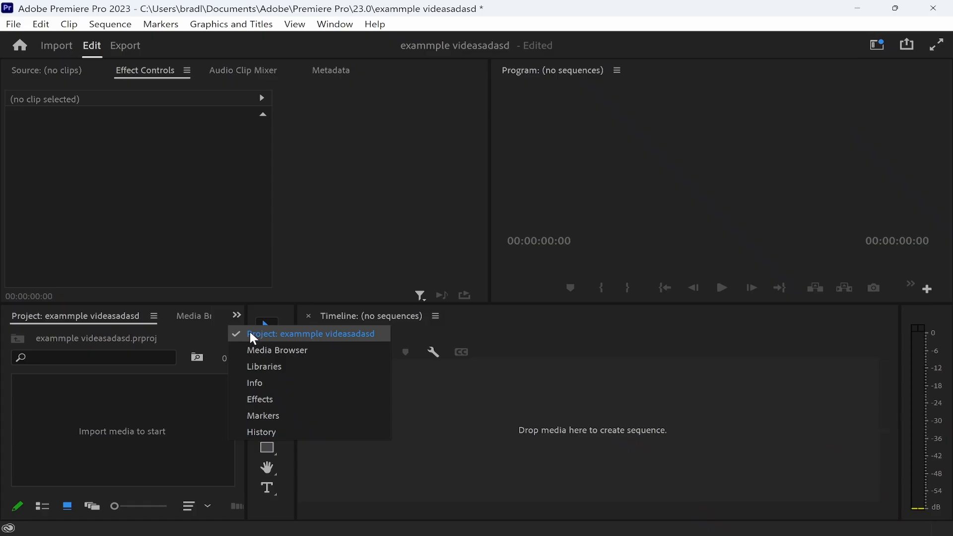
click(464, 517)
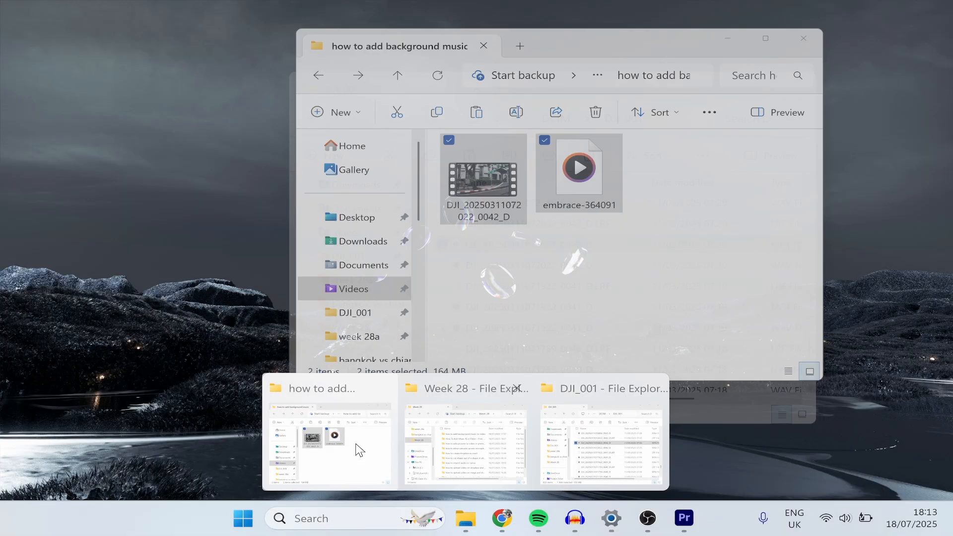
click(357, 447)
drag(477, 191, 448, 436)
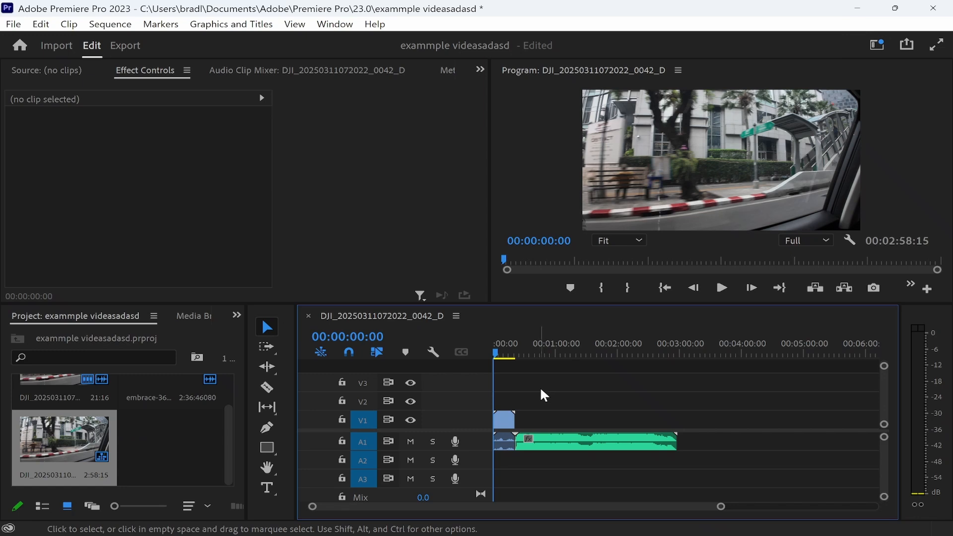
- Examine how the video and music clips are laid out on the timeline, scrubbing through the music and looking closely at the sequence start
click(507, 359)
click(588, 343)
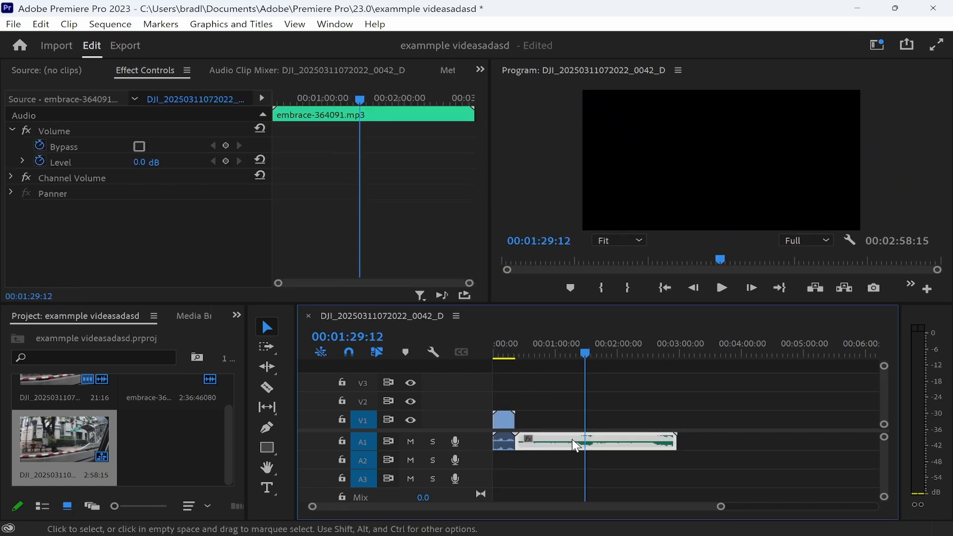
click(547, 344)
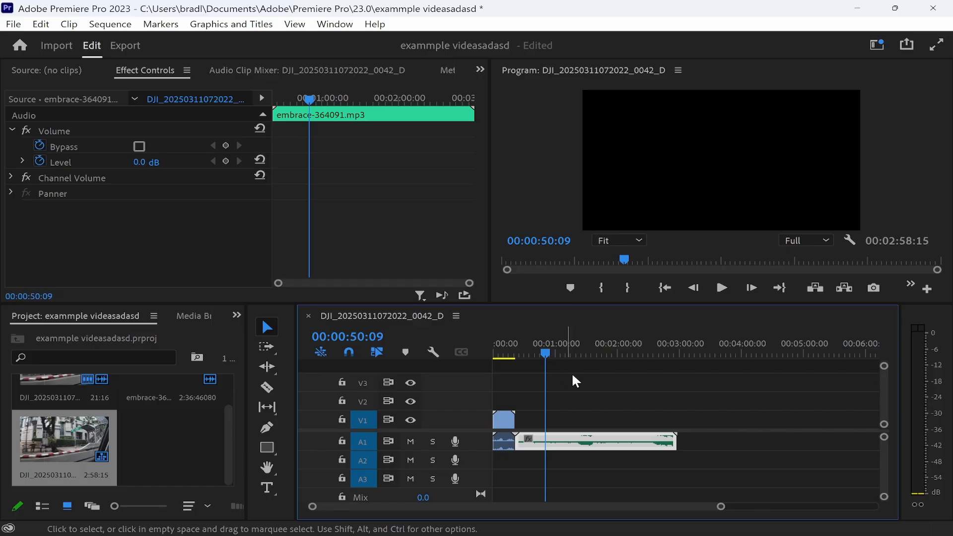
drag(576, 347, 546, 347)
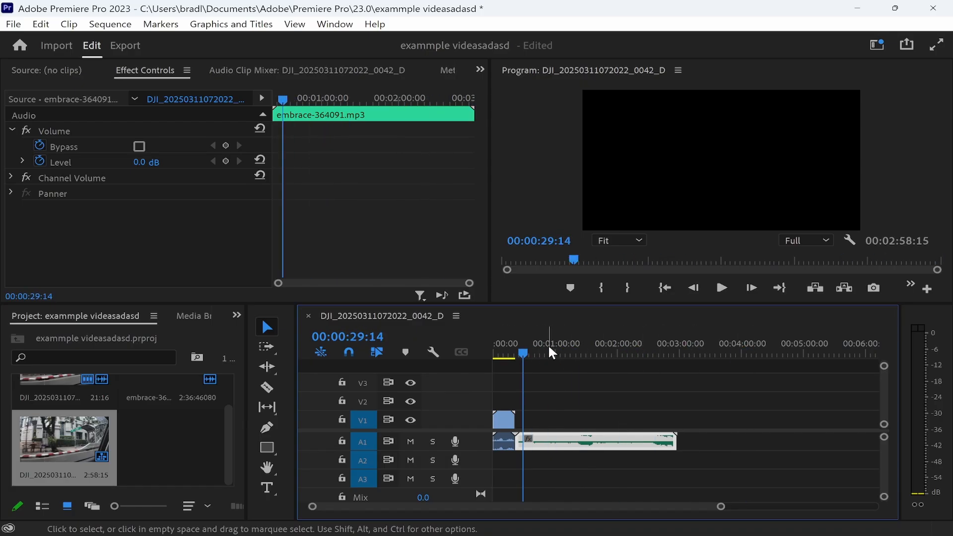
key(equal)
key(equal)
key(equal)
key(equal)
key(minus)
key(minus)
key(minus)
key(minus)
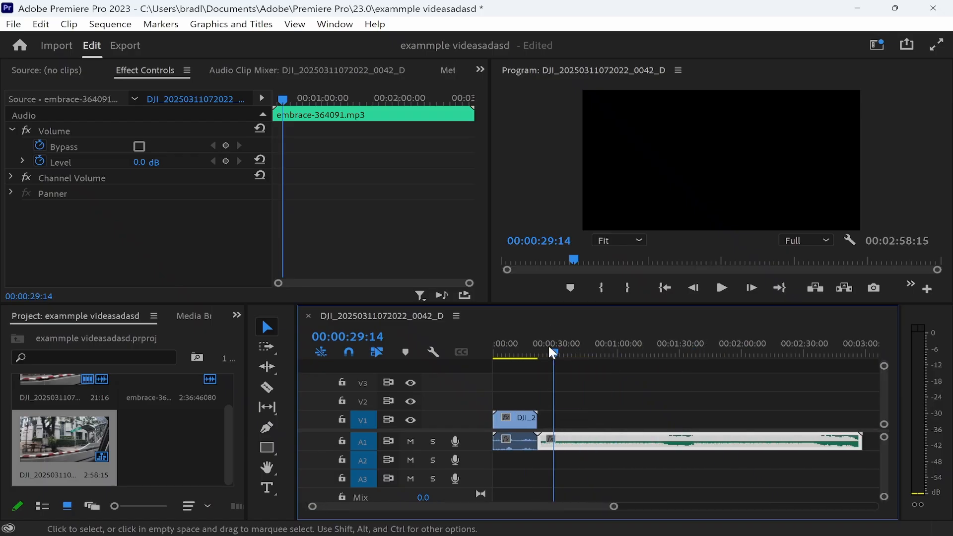
key(equal)
key(equal)
key(equal)
key(equal)
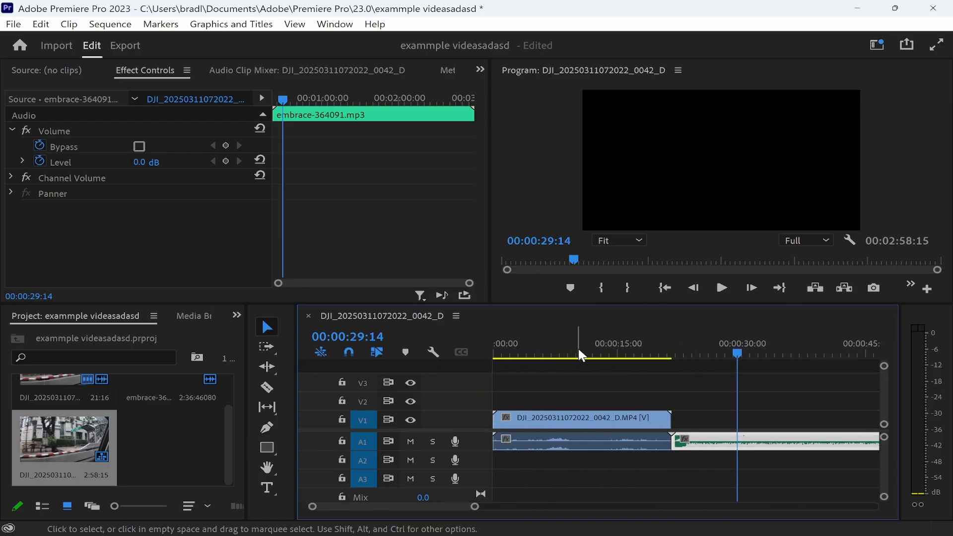
- Unlink the DJI video clip from its original audio on the timeline
click(555, 417)
click(564, 354)
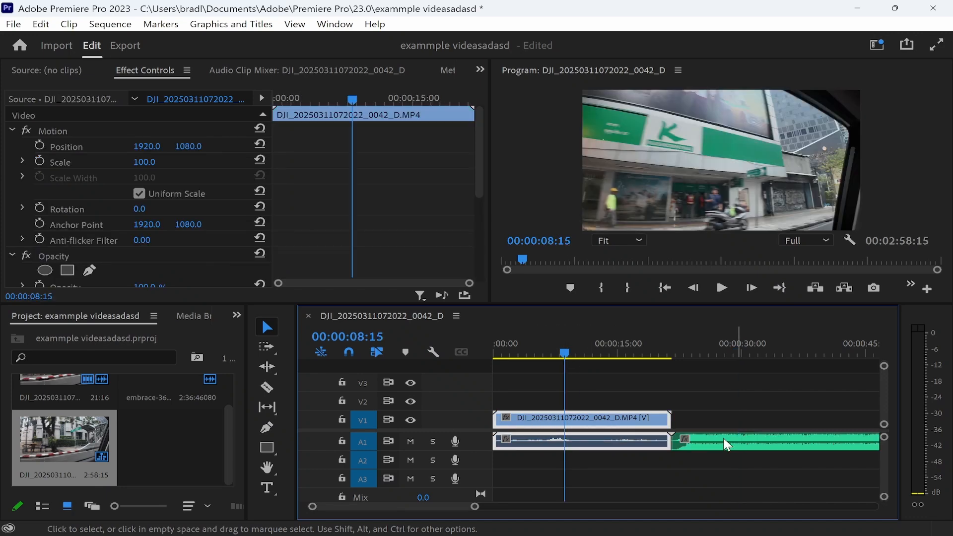
right_click(546, 421)
click(598, 287)
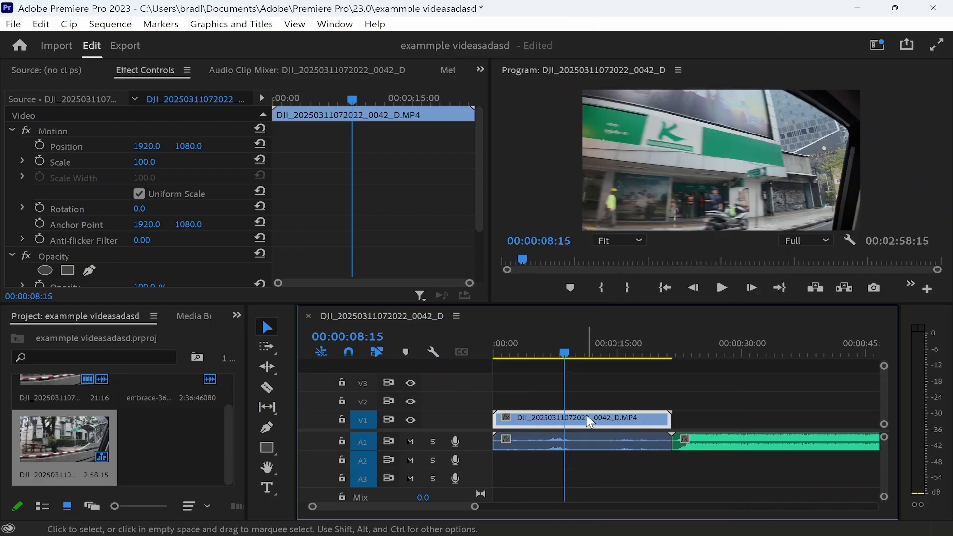
- Delete the DJI clip's original audio from track A1, keeping the picture on V1
click(520, 441)
click(535, 423)
click(526, 443)
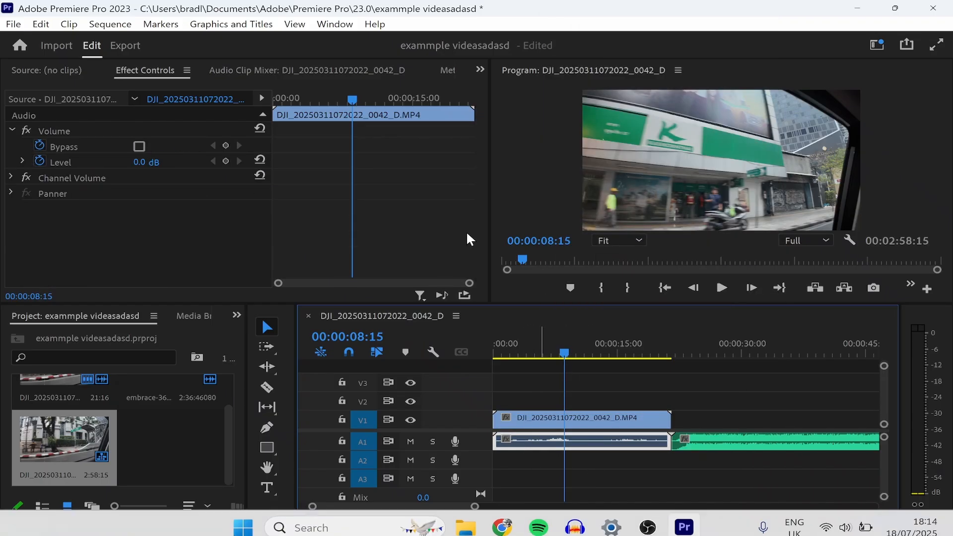
key(Delete)
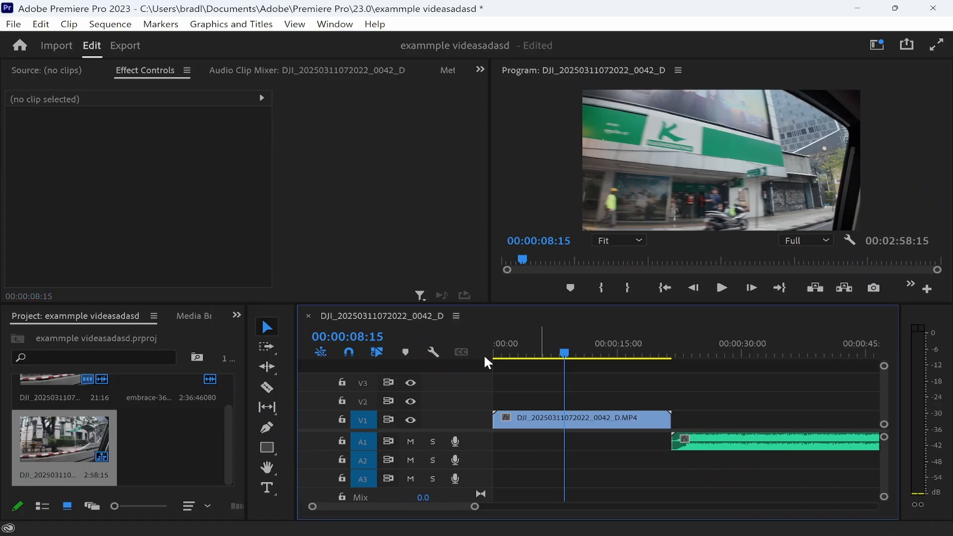
- Move the embrace-364091 music clip to the start of track A1, directly beneath the video clip
drag(568, 357, 593, 354)
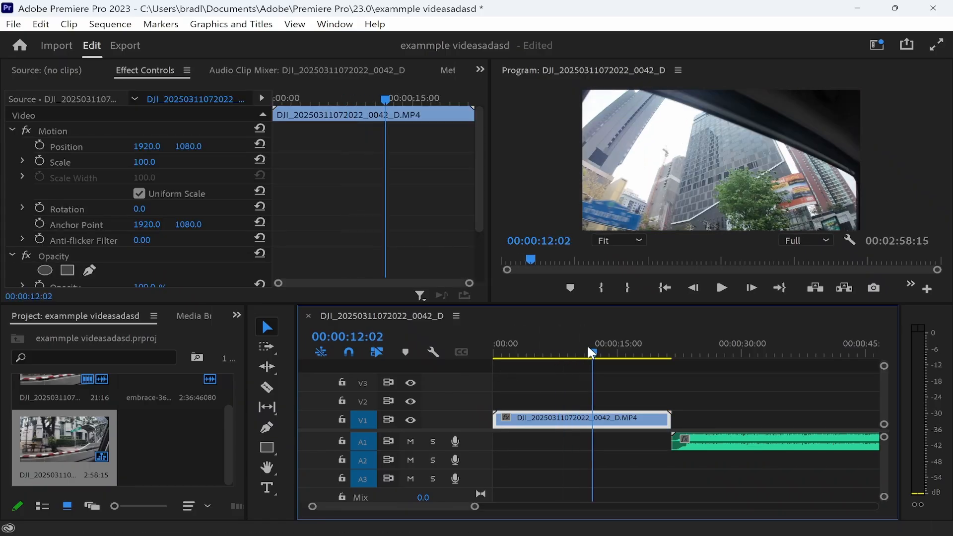
click(752, 440)
drag(742, 440, 496, 436)
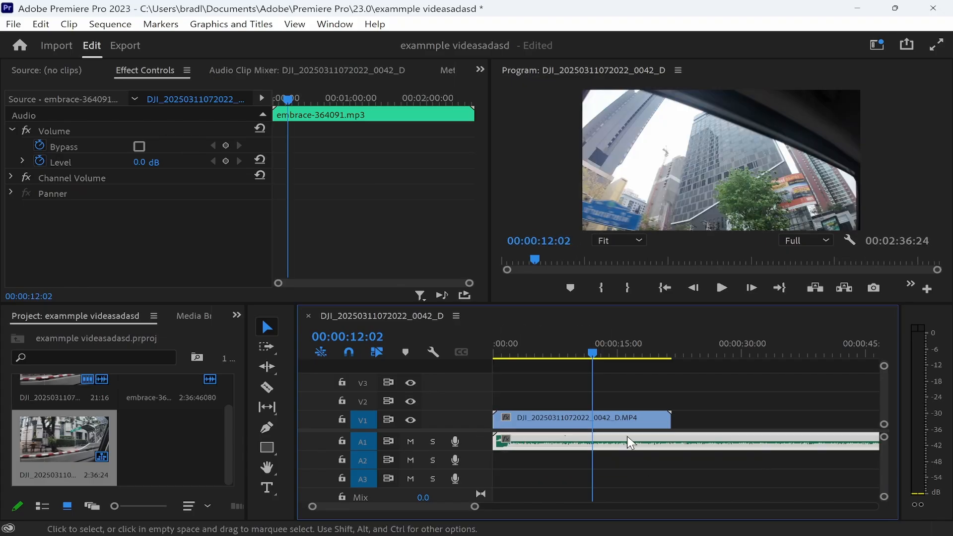
- Trim both ends of the music clip to a length of about 00:01:22:06, starting at the beginning of the sequence
scroll(720, 437, down, 5)
scroll(627, 419, up, 2)
scroll(511, 437, up, 3)
drag(499, 438, 578, 439)
scroll(804, 444, down, 3)
scroll(585, 438, down, 3)
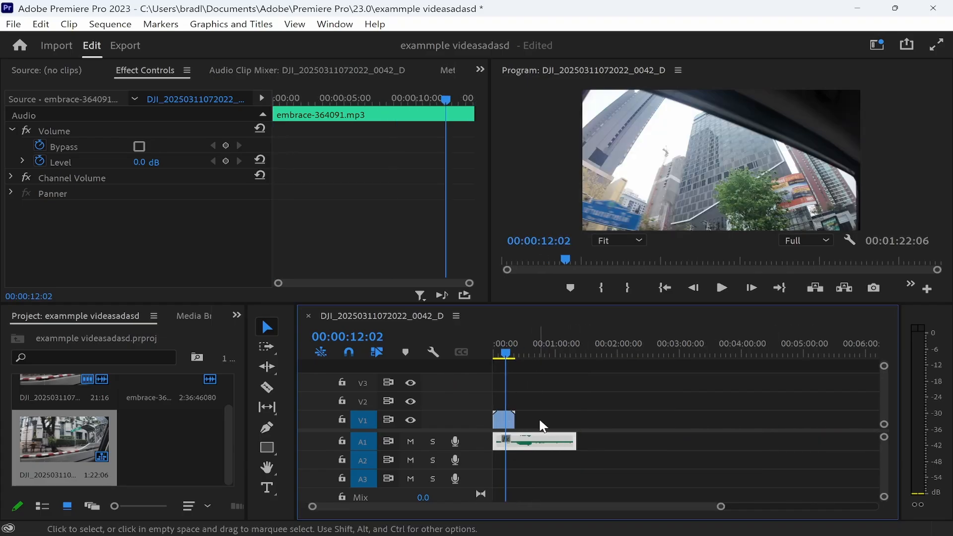
- Split the music clip on track A1 with the Razor tool at 00:00:28:04 and about 00:01:07:13
scroll(577, 459, up, 2)
scroll(580, 462, up, 1)
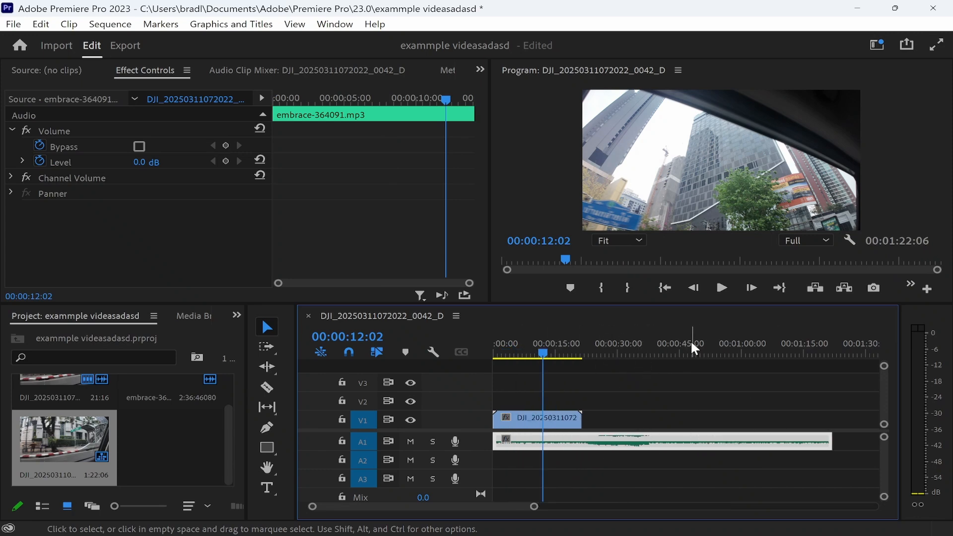
click(609, 355)
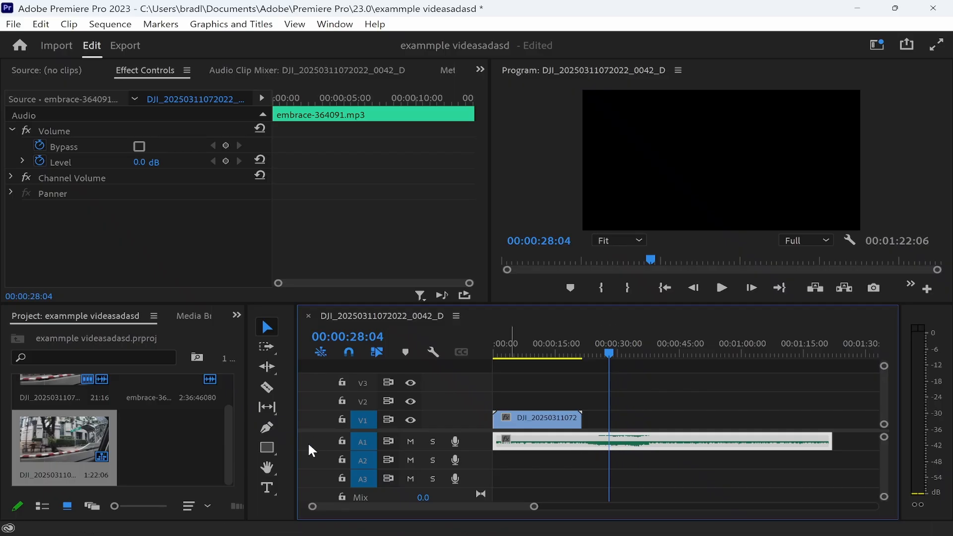
click(267, 387)
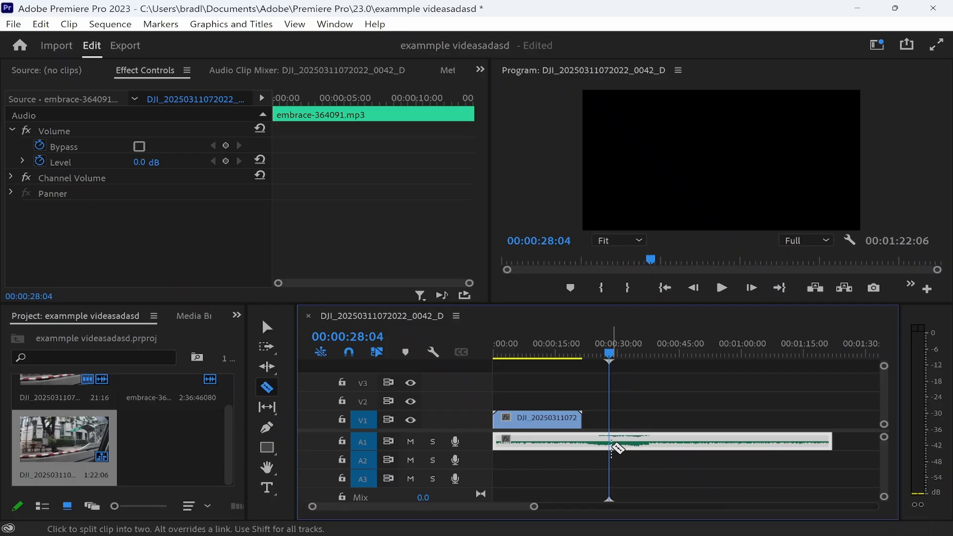
click(613, 442)
click(668, 354)
drag(671, 353, 772, 352)
click(773, 441)
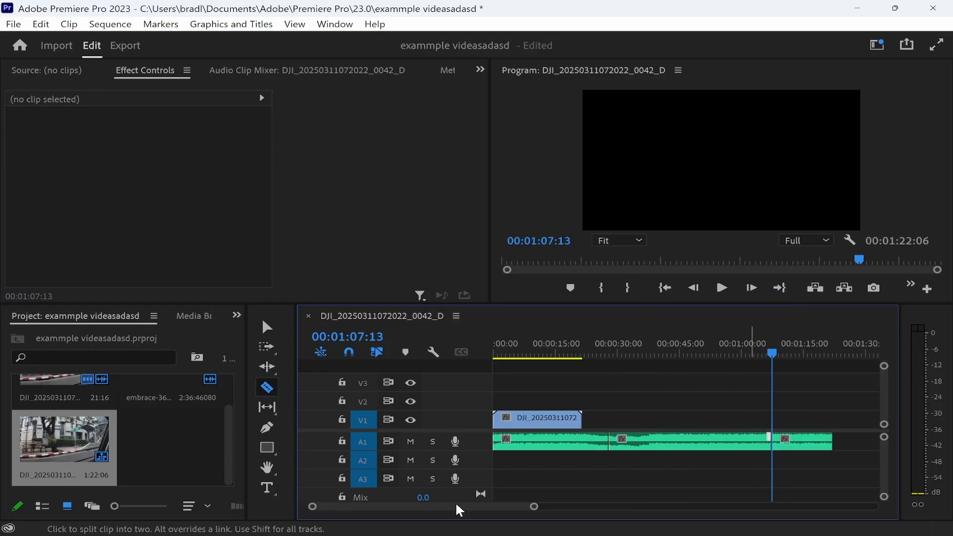
- Delete the first and last pieces of the split music clip, leaving only the middle section
click(264, 330)
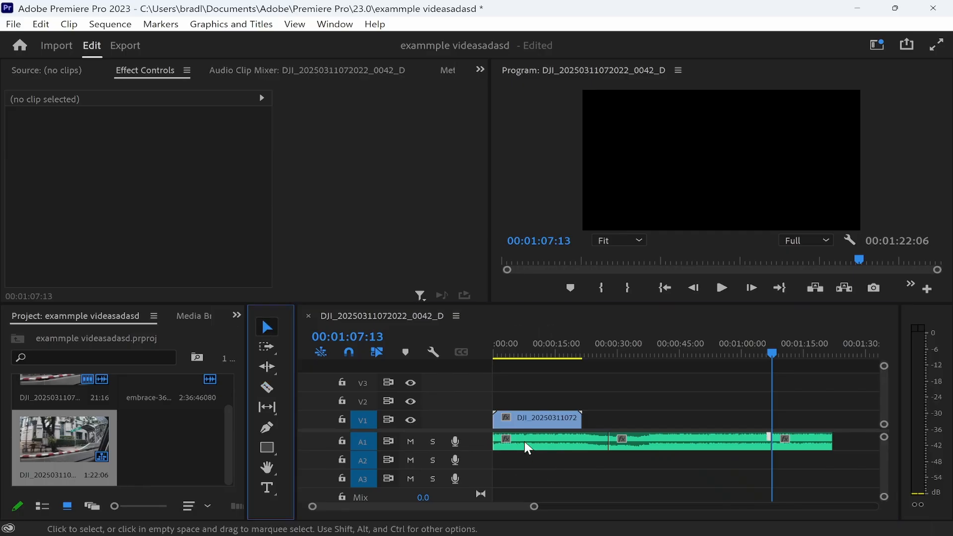
click(556, 446)
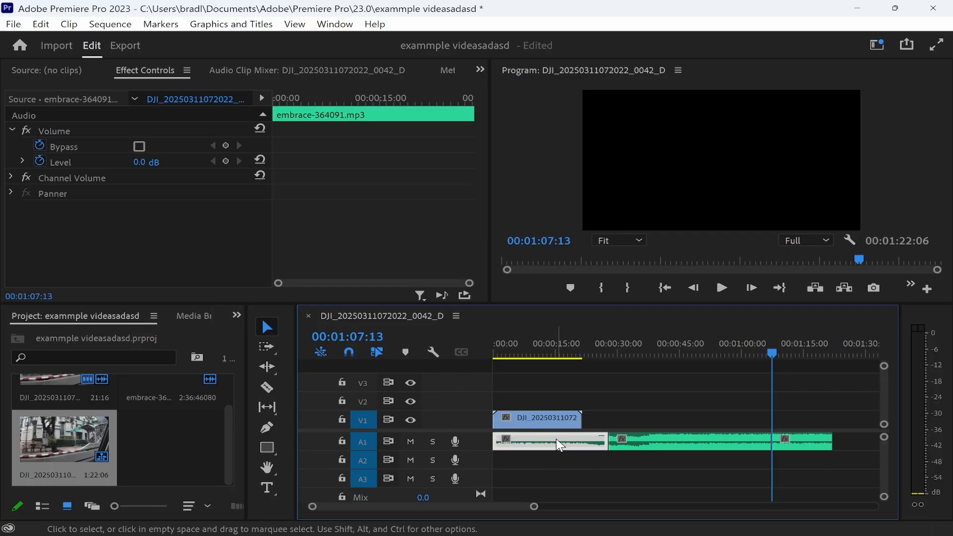
key(Delete)
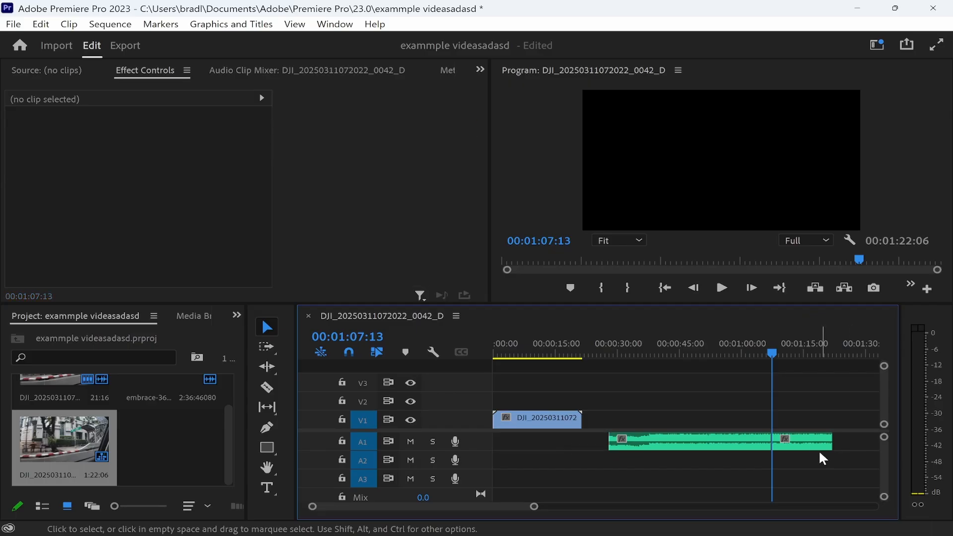
click(819, 446)
key(Delete)
- Move the remaining music section to the sequence start, trim its end to match the video clip, and position the playhead at 00:00:08:10
drag(723, 445, 581, 441)
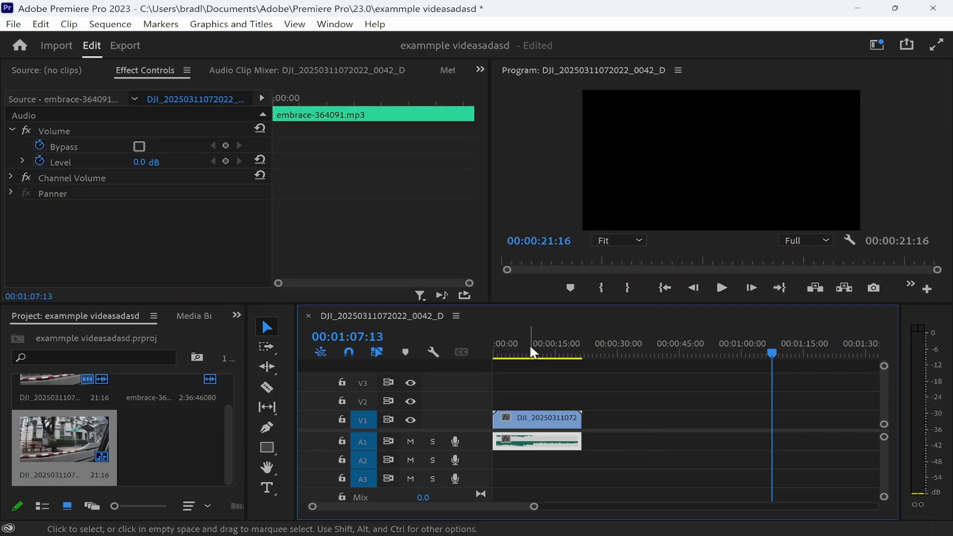
click(529, 350)
click(541, 431)
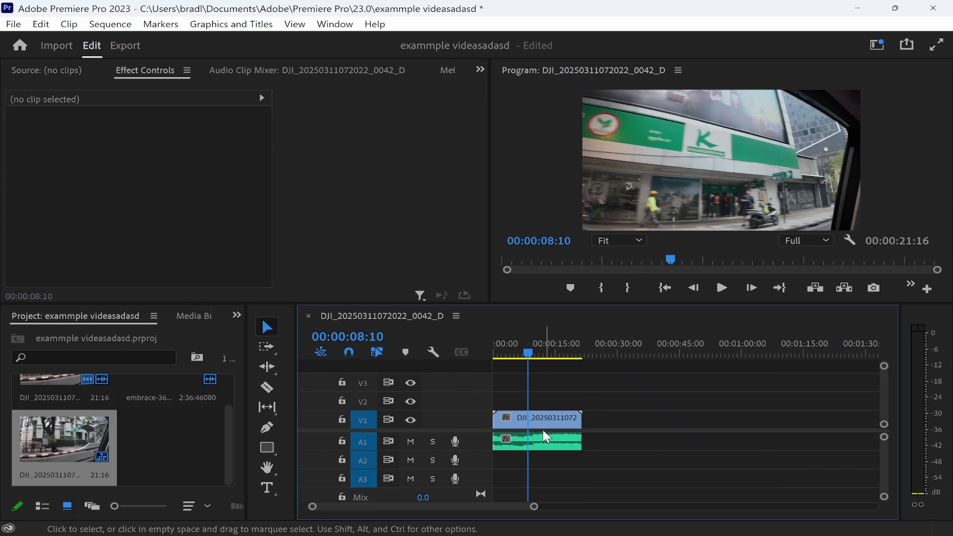
drag(577, 351, 581, 346)
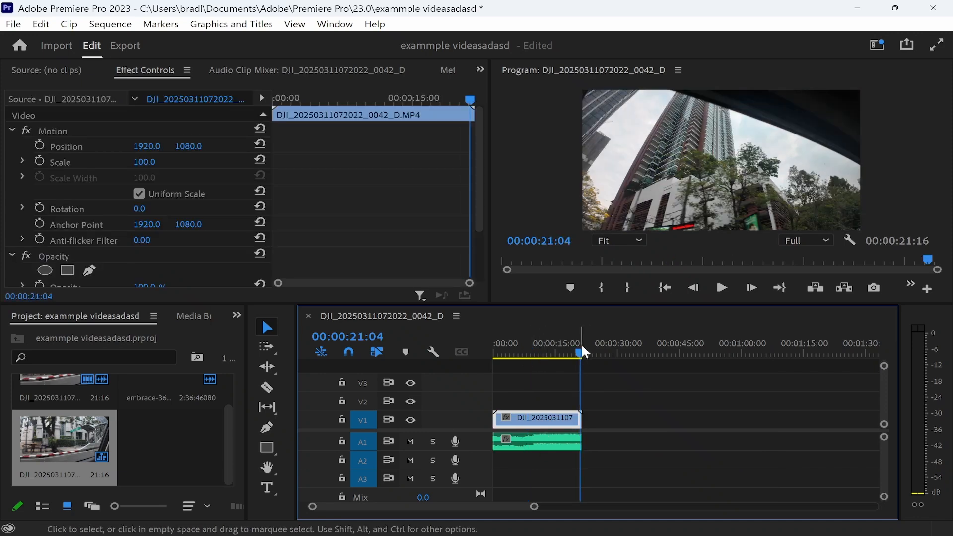
key(=)
key(=)
key(=)
key(-)
key(-)
key(-)
click(587, 354)
- Mark the sequence's In point at 00:00:00:00 and its Out point at the end of the video clip
key(Home)
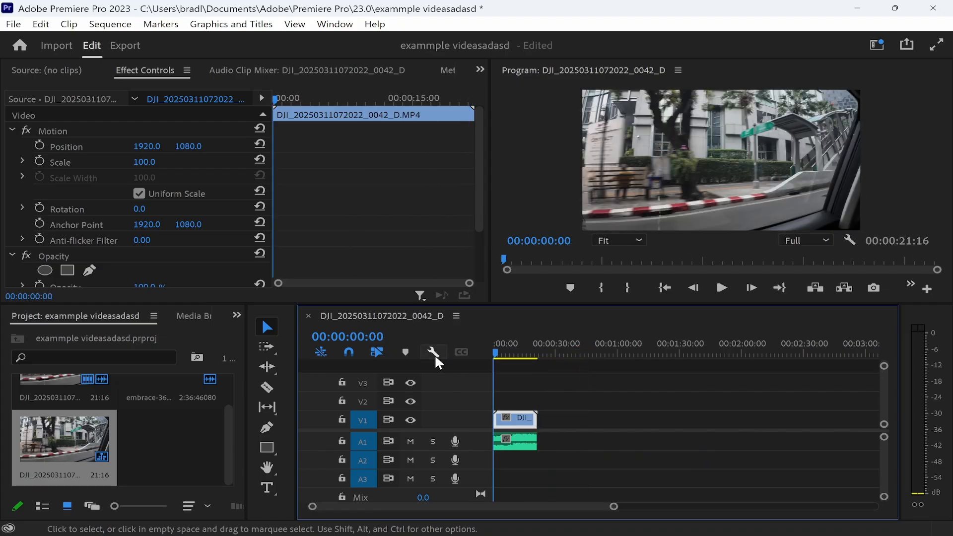
key(=)
drag(507, 346, 437, 347)
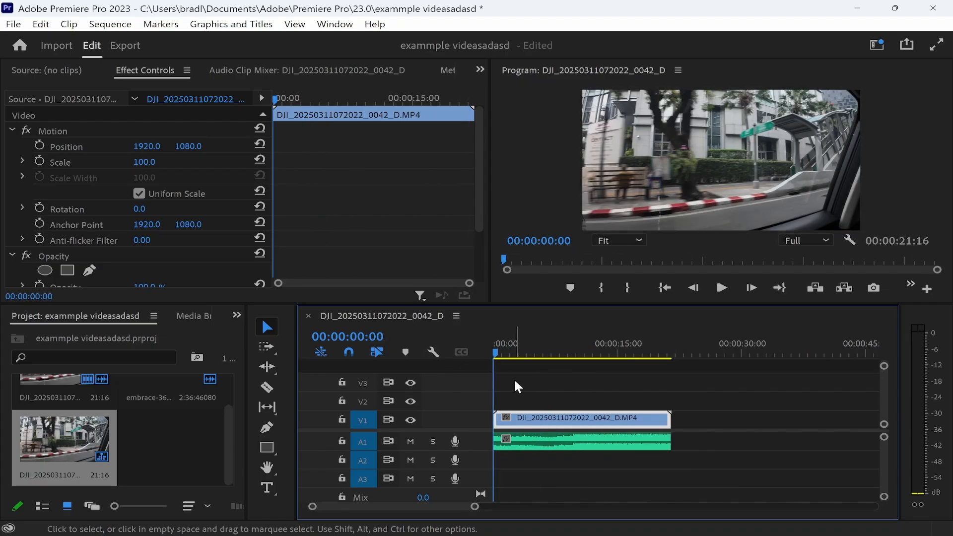
key(i)
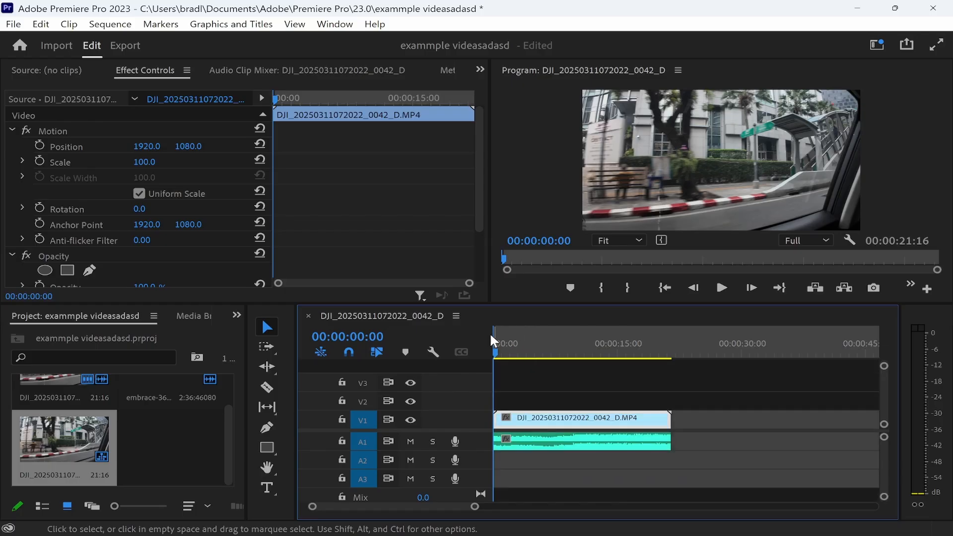
click(718, 346)
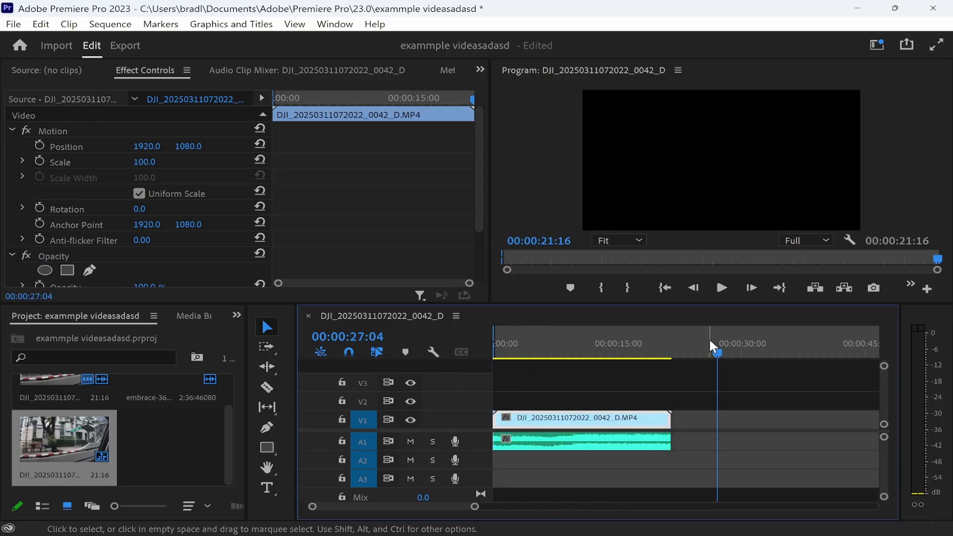
key(o)
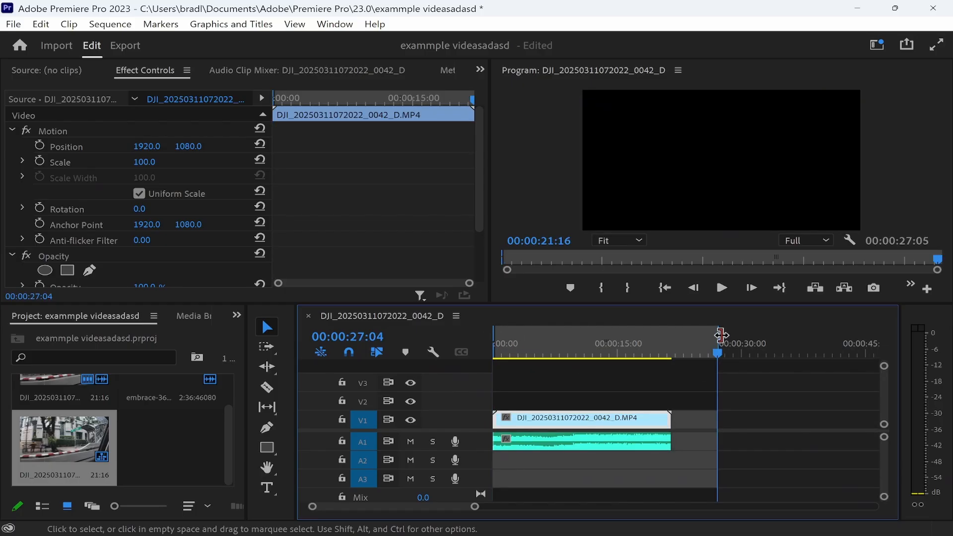
drag(721, 337, 672, 330)
click(596, 348)
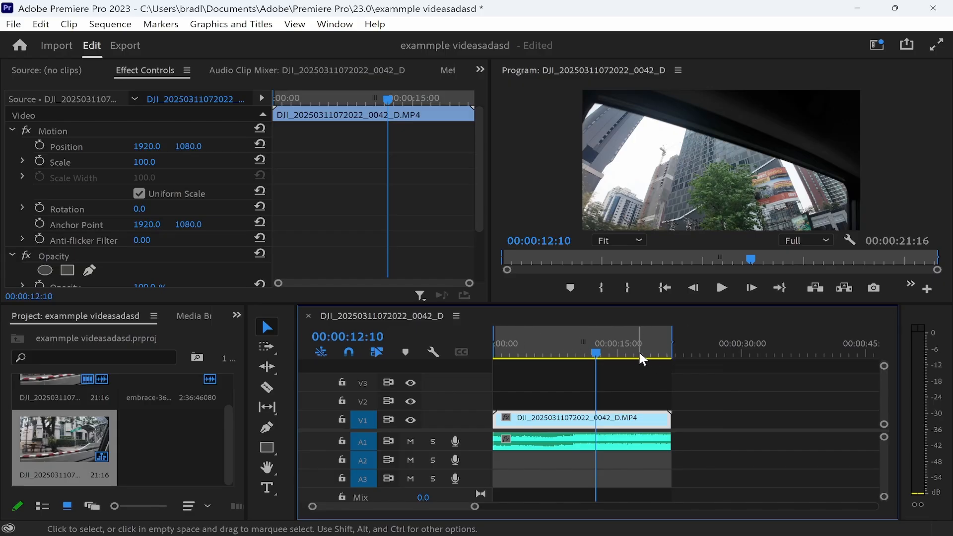
- Open the media export settings for the sequence, keeping H.264 as the format
click(14, 28)
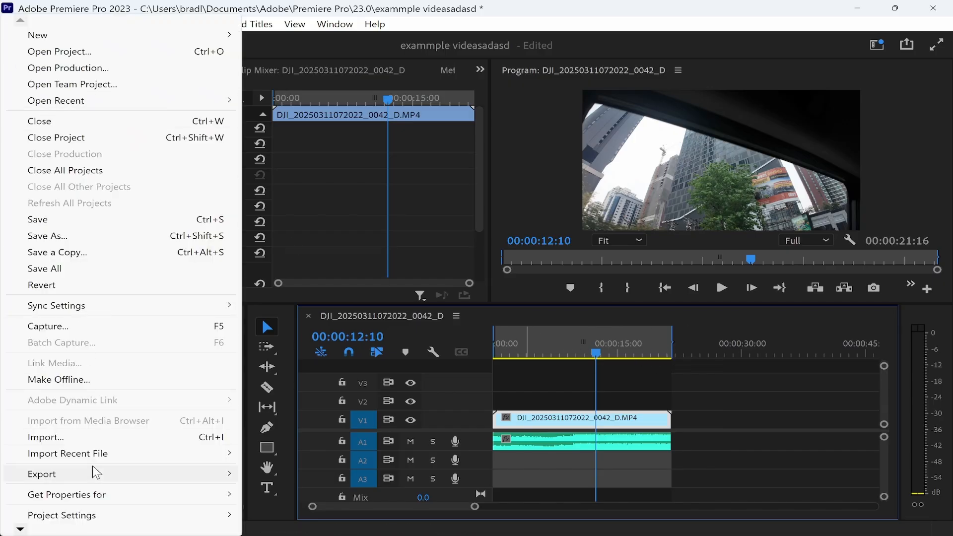
mouse_move(94, 475)
click(315, 296)
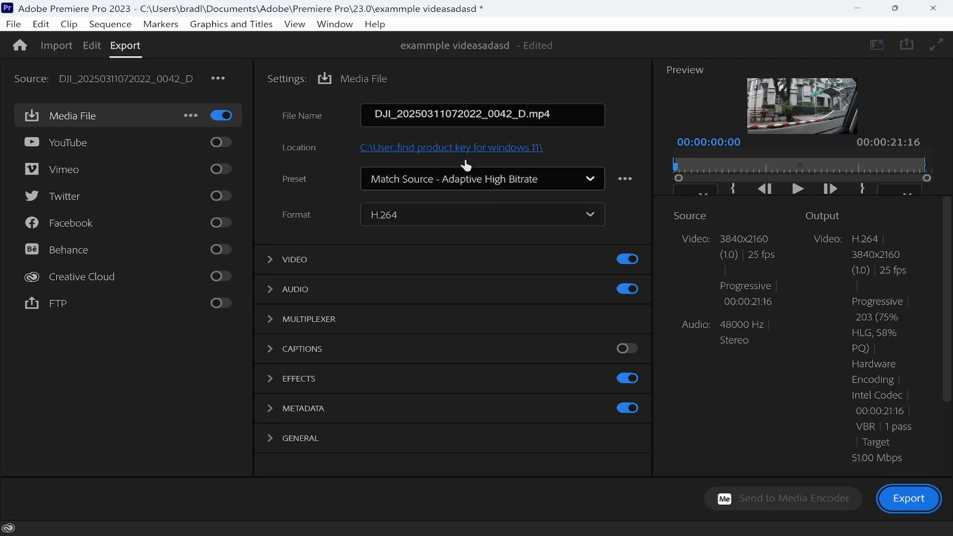
click(387, 214)
click(327, 217)
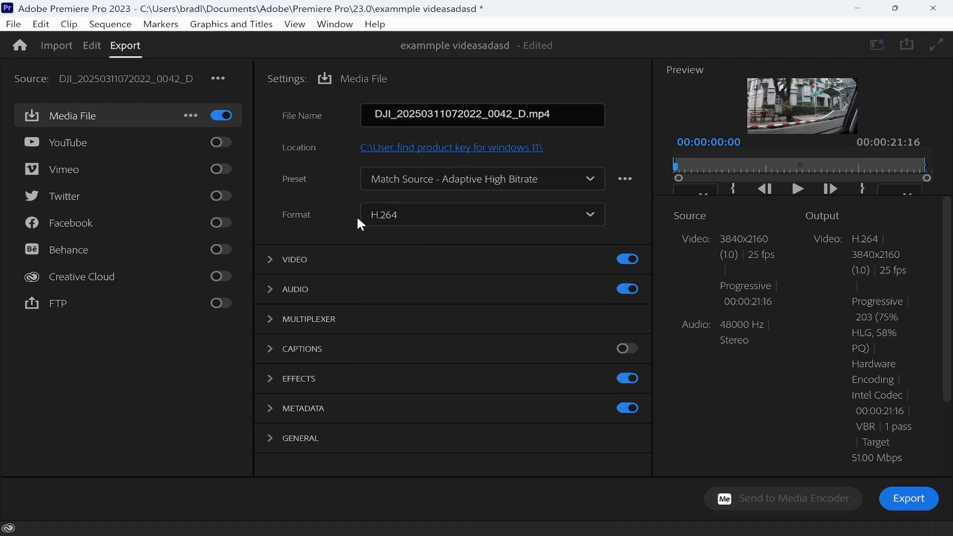
click(453, 152)
click(67, 160)
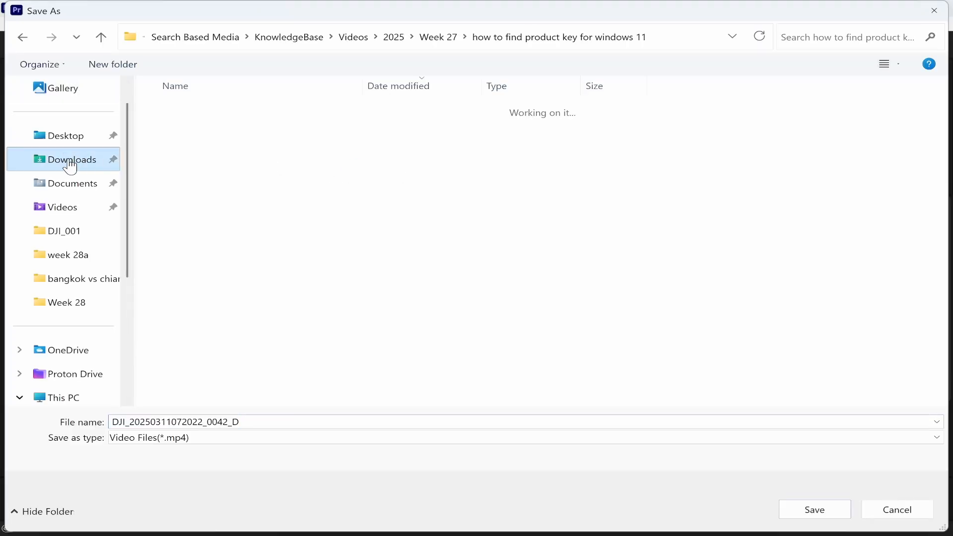
click(828, 509)
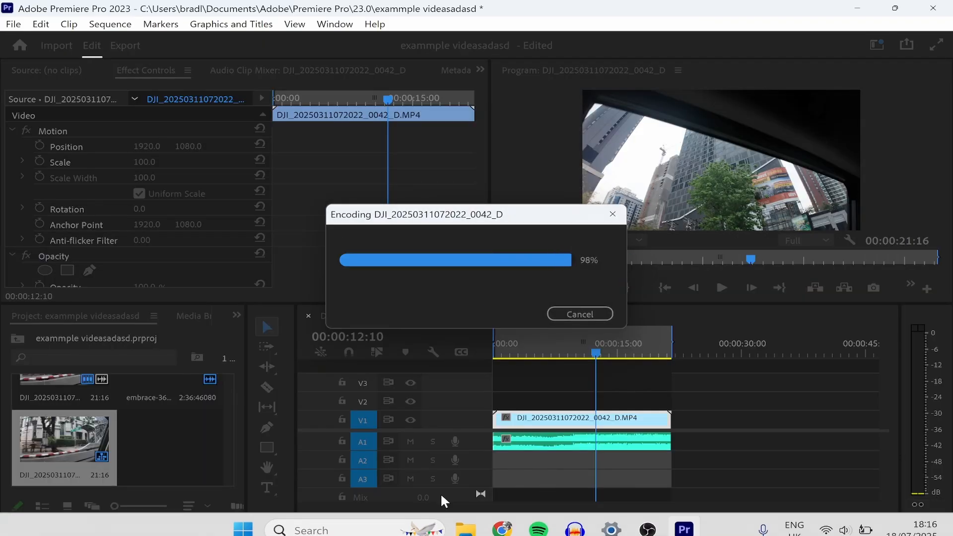
- Switch to File Explorer and open the newly exported MP4 from the Downloads folder to play it
mouse_move(464, 527)
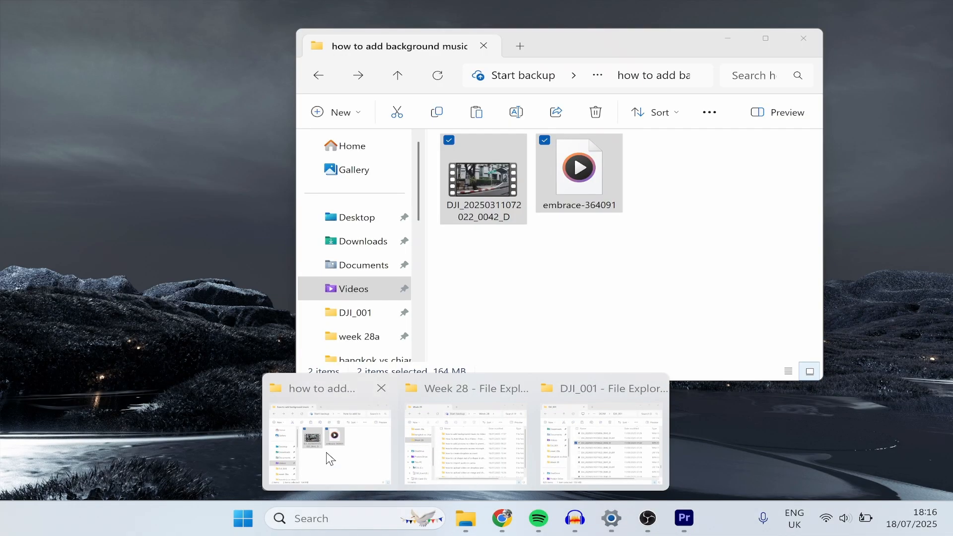
click(329, 457)
click(372, 241)
double_click(520, 179)
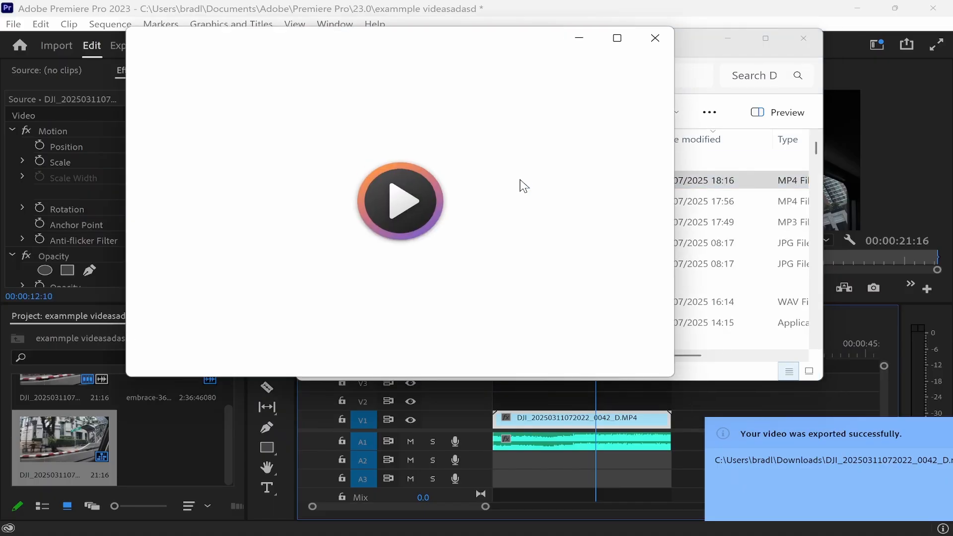